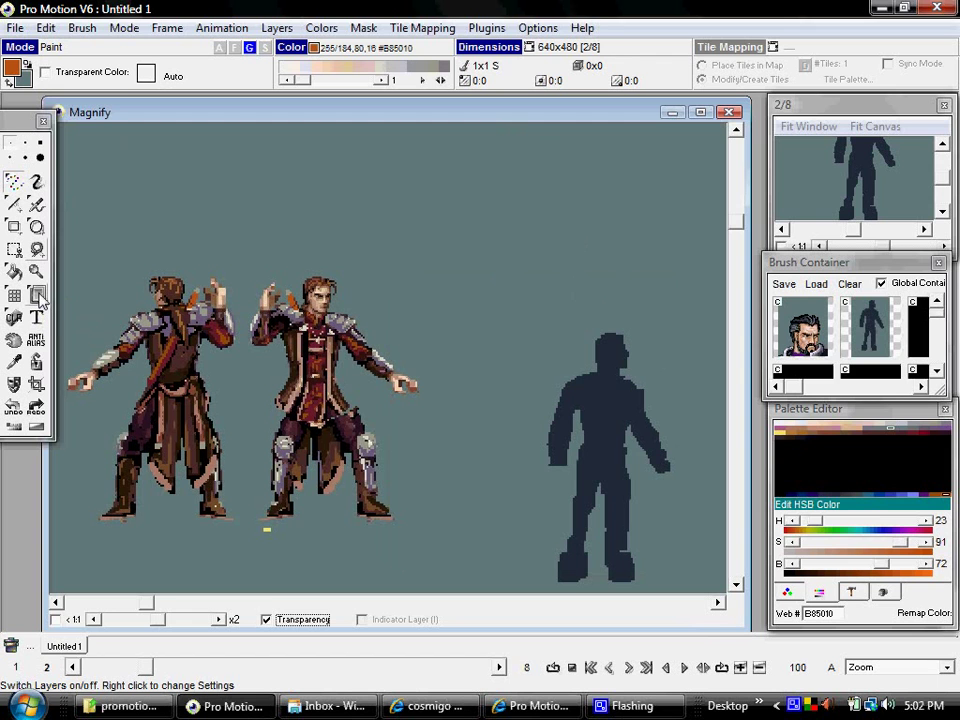
Turn on the layer display and open its settings, moving the Layer Settings window away from the brush and palette windows.
click(40, 297)
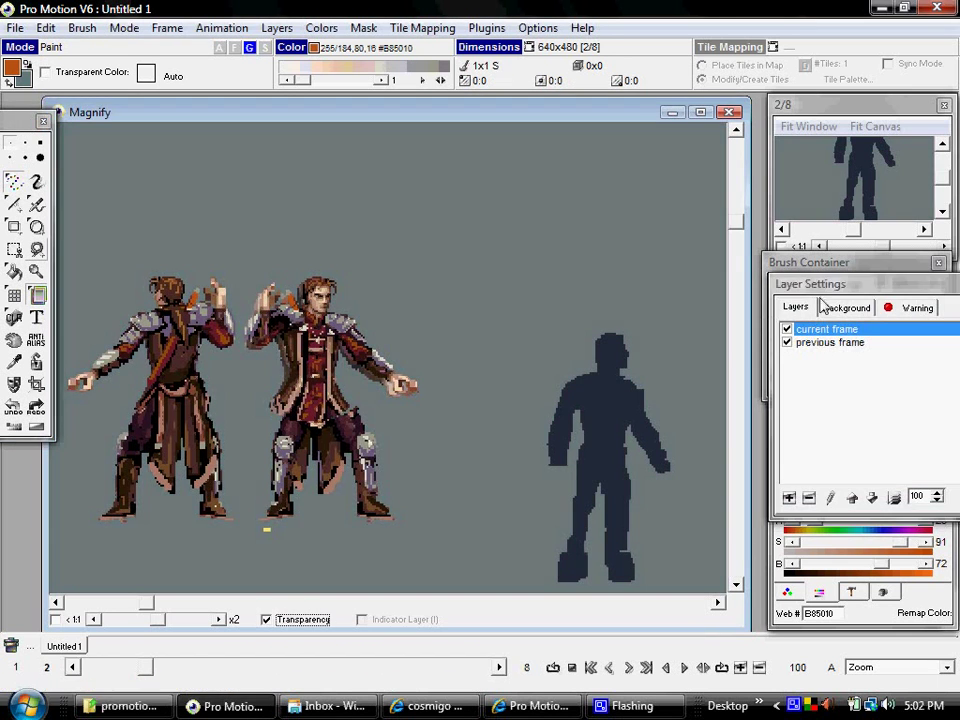
drag(859, 284, 746, 221)
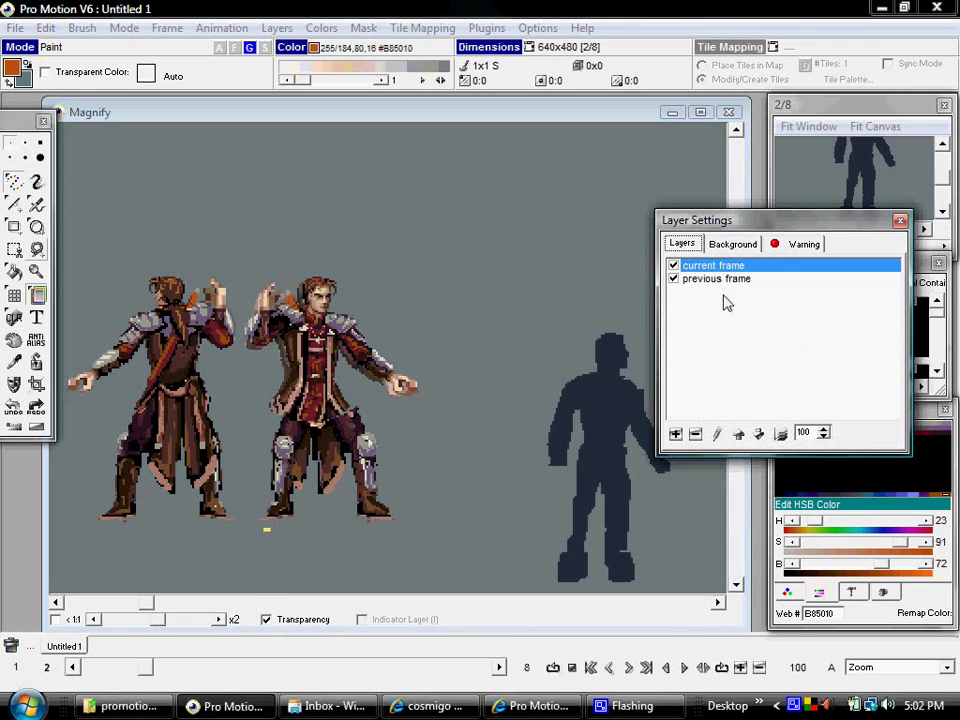
click(722, 284)
click(716, 266)
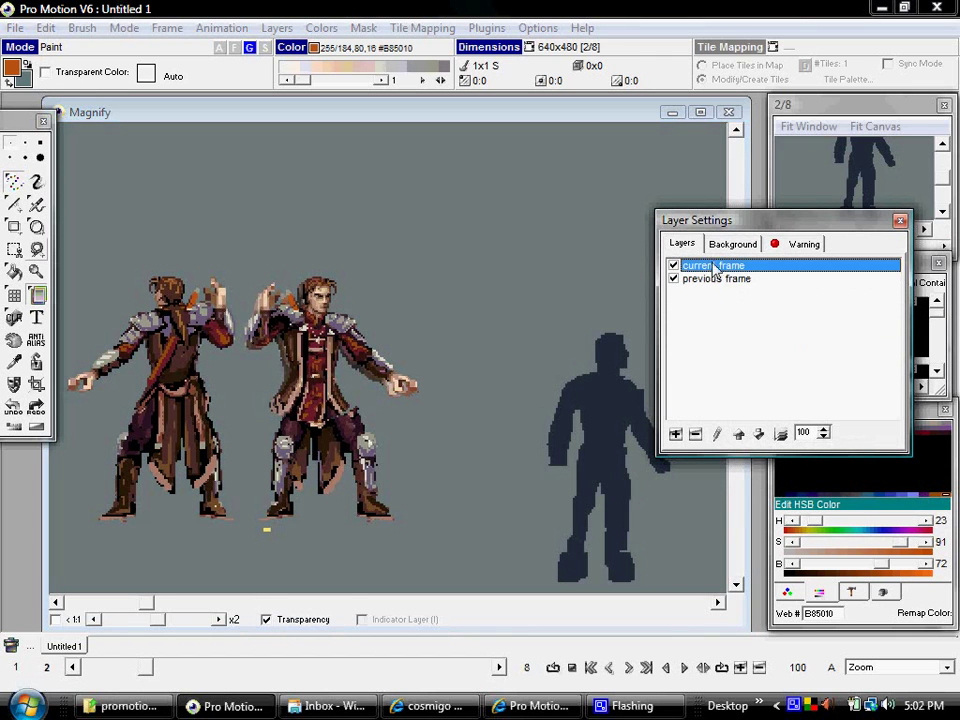
drag(716, 224, 595, 208)
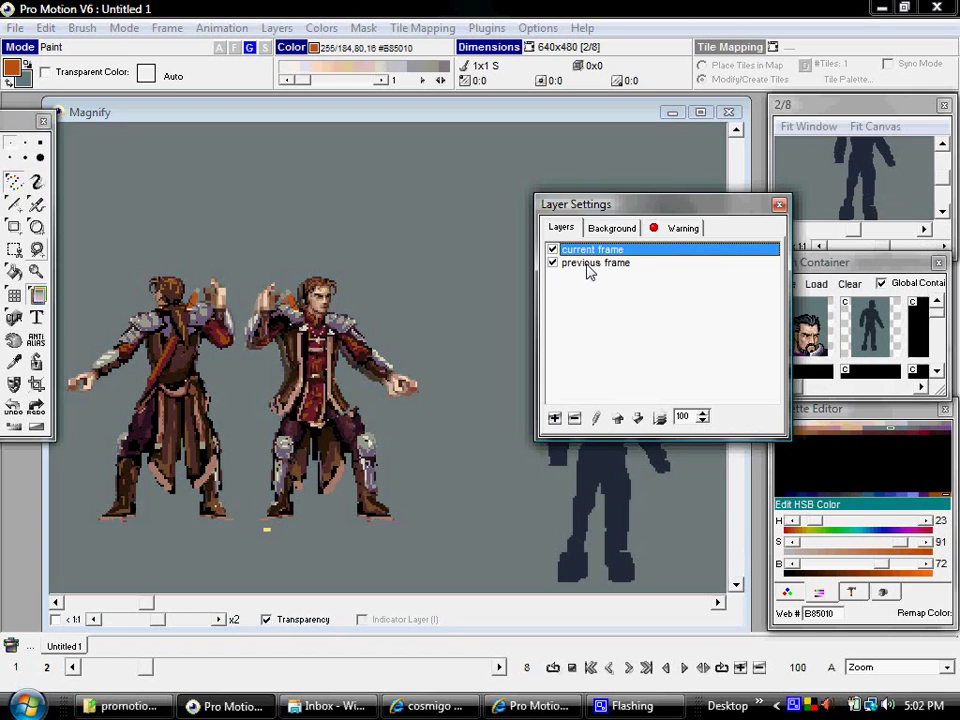
Delete the existing previous frame layer from the layer list.
click(590, 266)
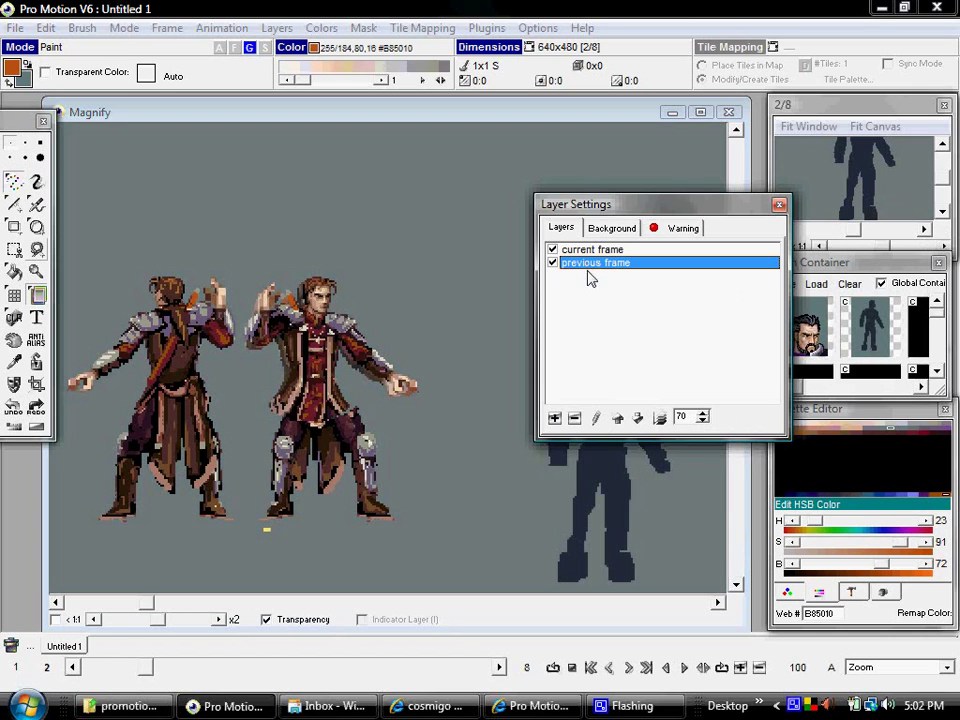
click(574, 418)
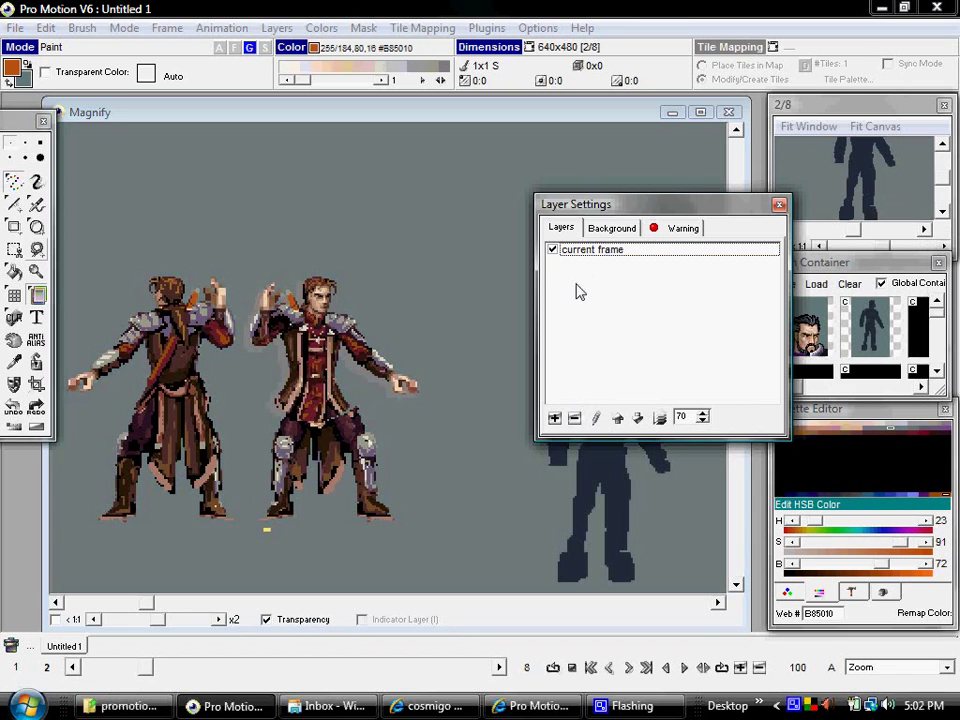
drag(596, 214, 675, 251)
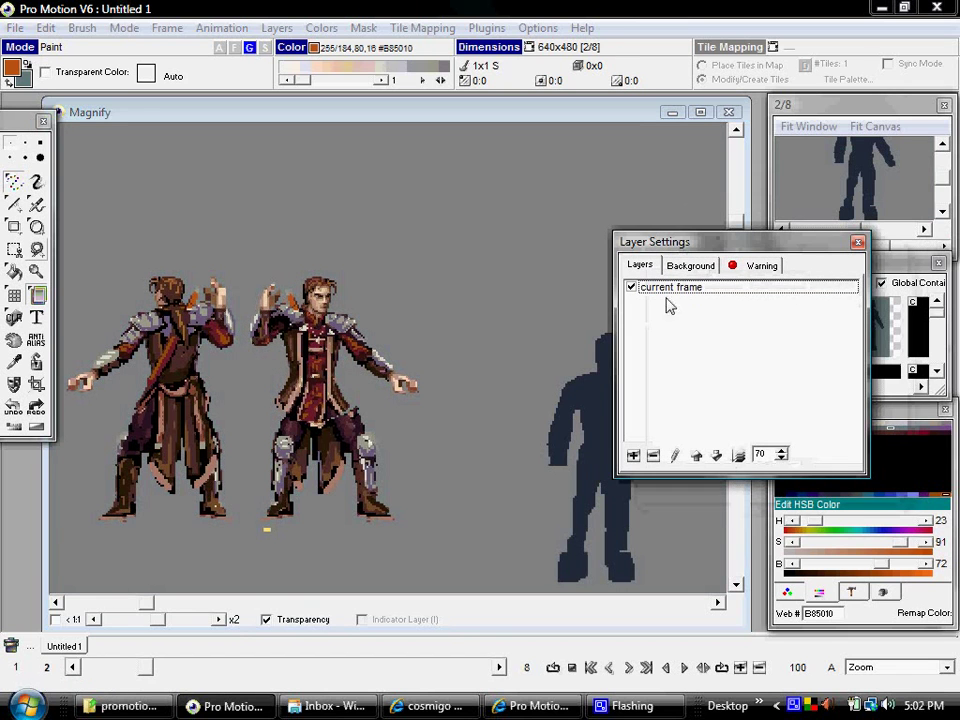
Add a new layer named "previous frame" whose source is the current frame position with an offset of -1.
click(675, 290)
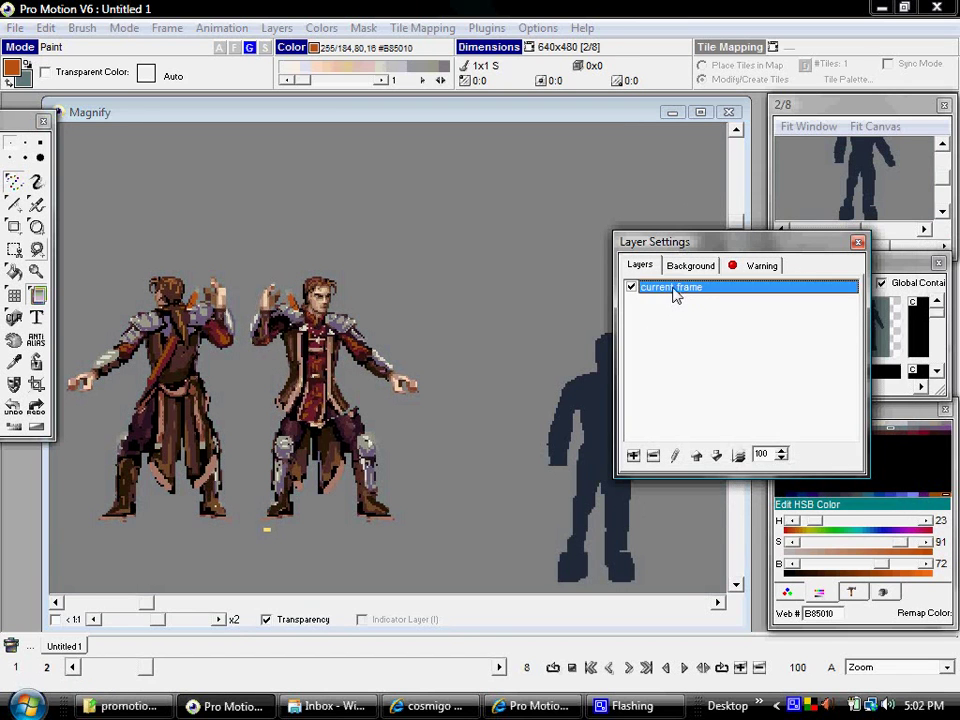
click(634, 455)
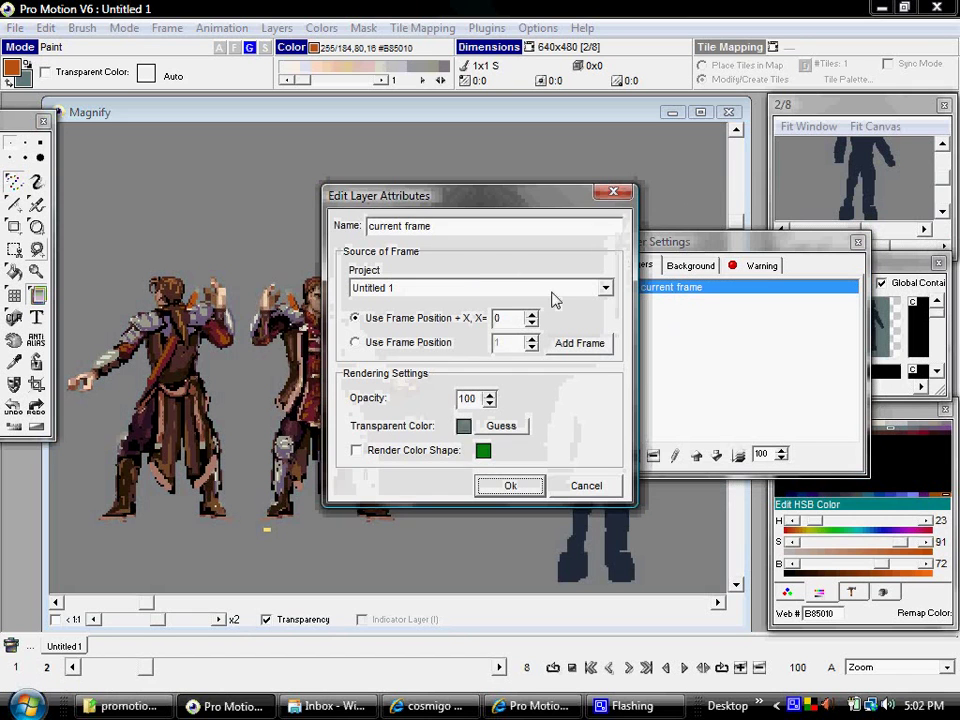
click(428, 225)
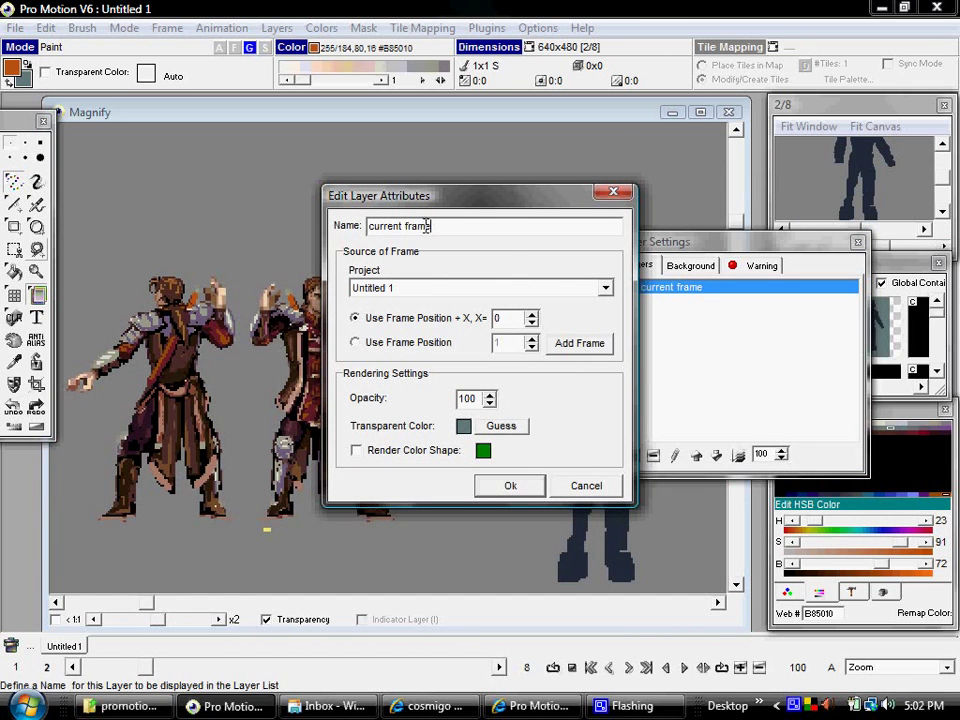
drag(428, 225, 367, 226)
text(previous)
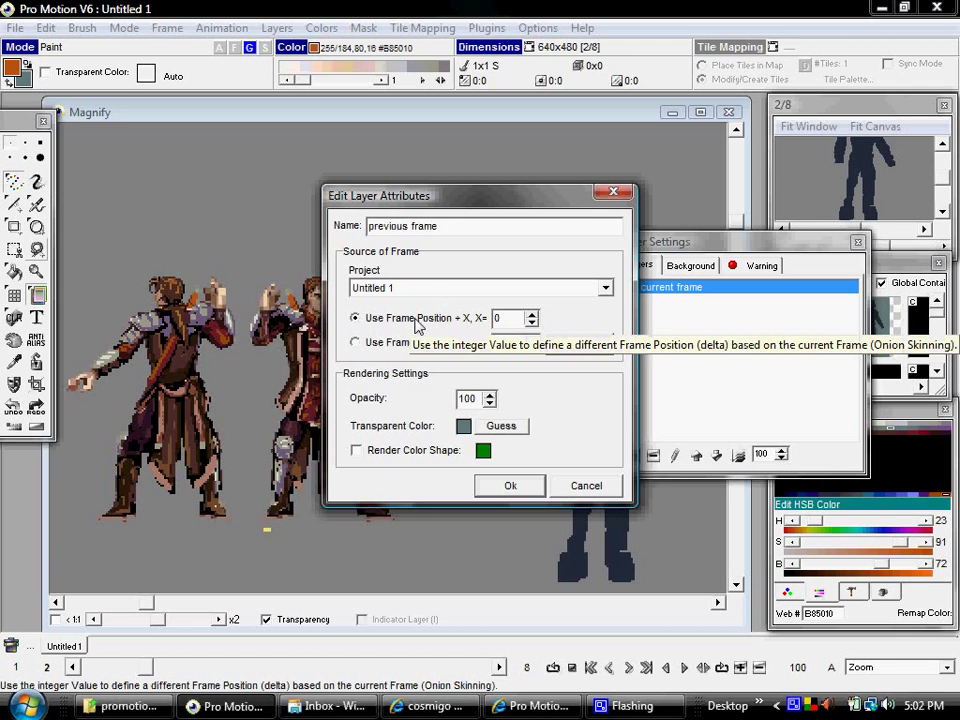
double_click(497, 318)
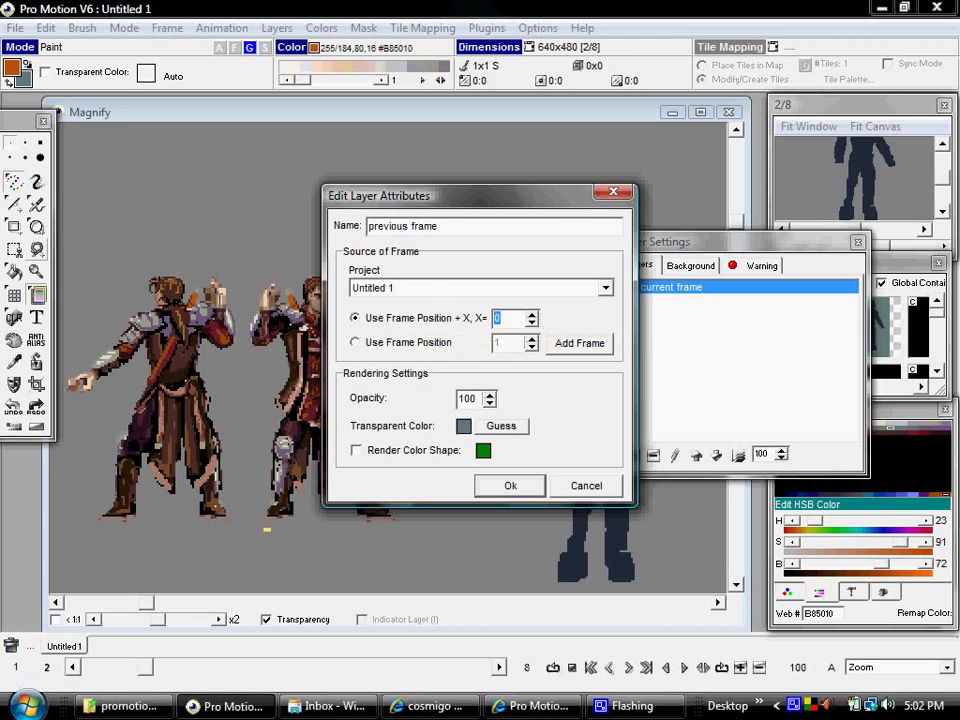
text(-1)
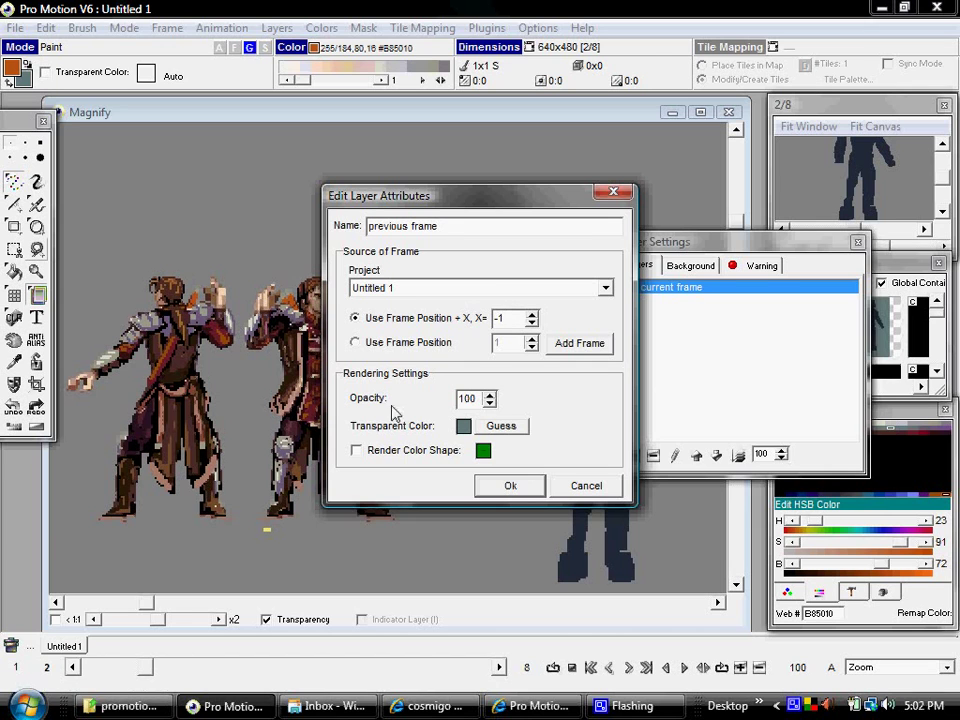
Set the previous frame layer's opacity to 50 and have its transparent color guessed.
double_click(475, 398)
text(50)
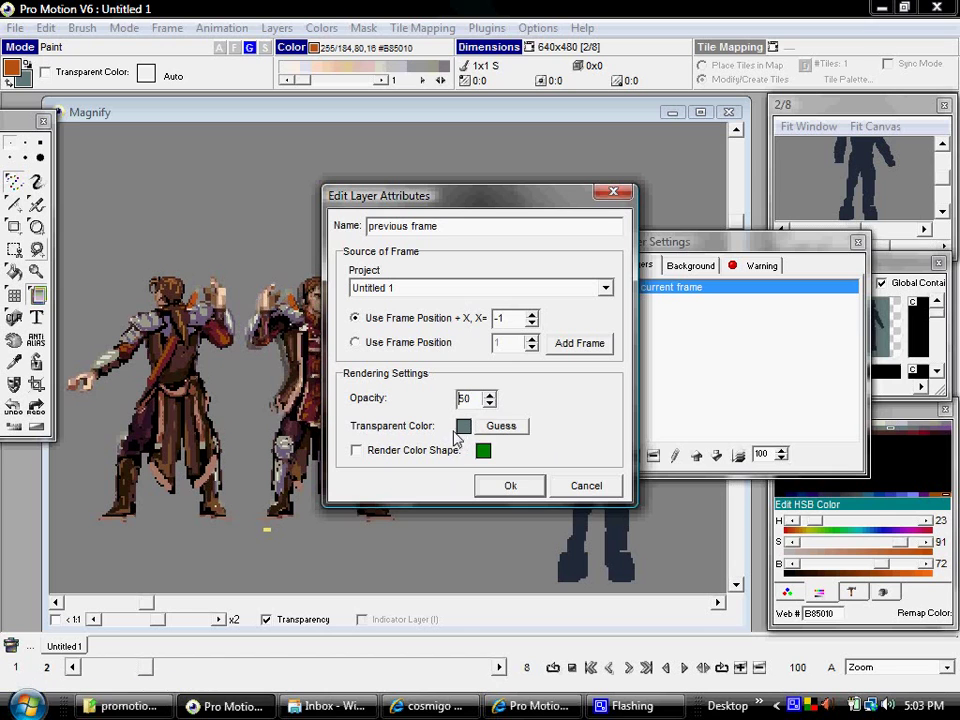
click(496, 427)
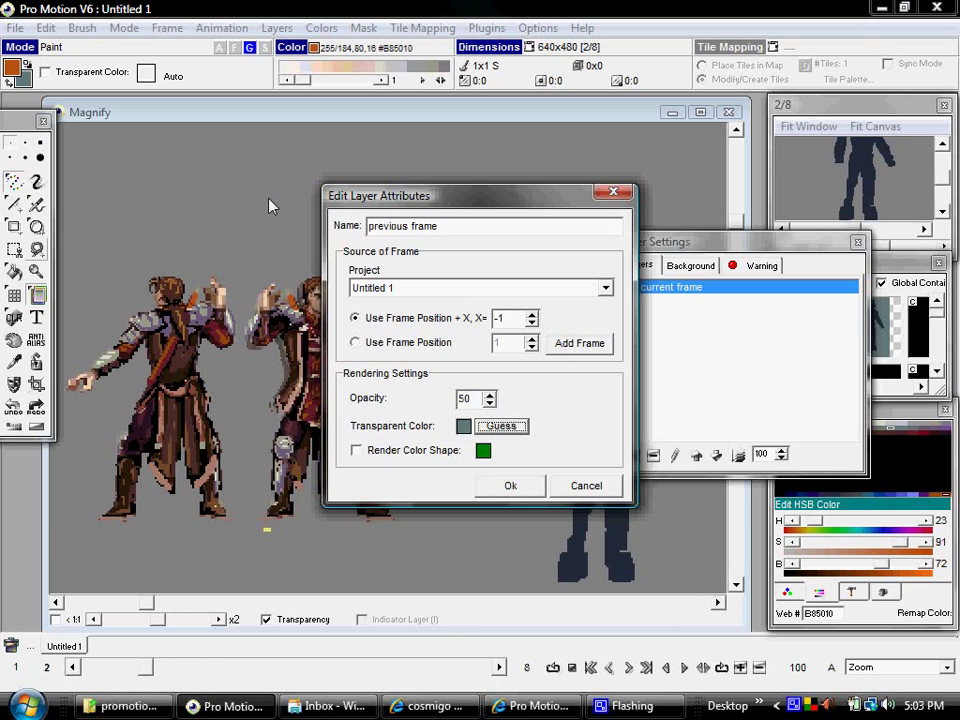
click(464, 427)
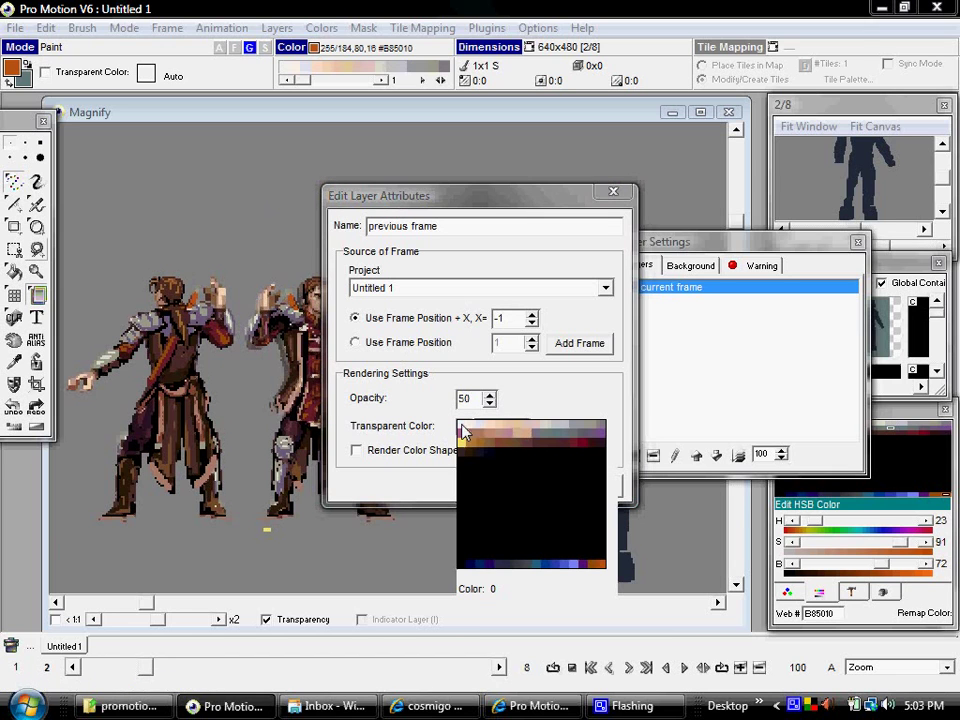
click(536, 454)
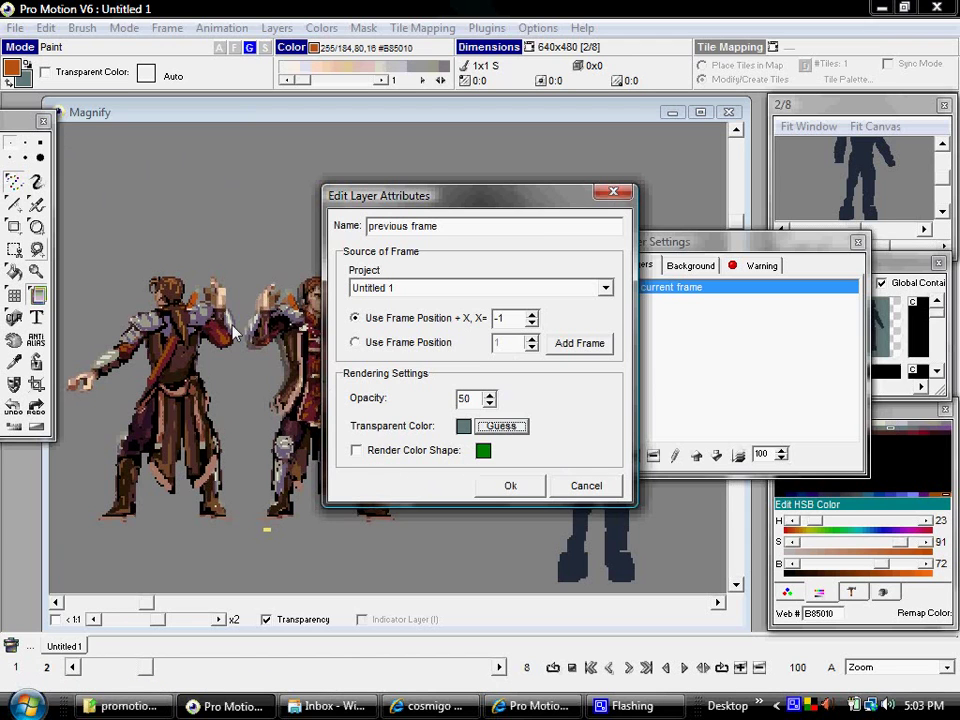
Try Render Color Shape on the new layer, turn it off again and confirm the layer's attributes.
click(357, 451)
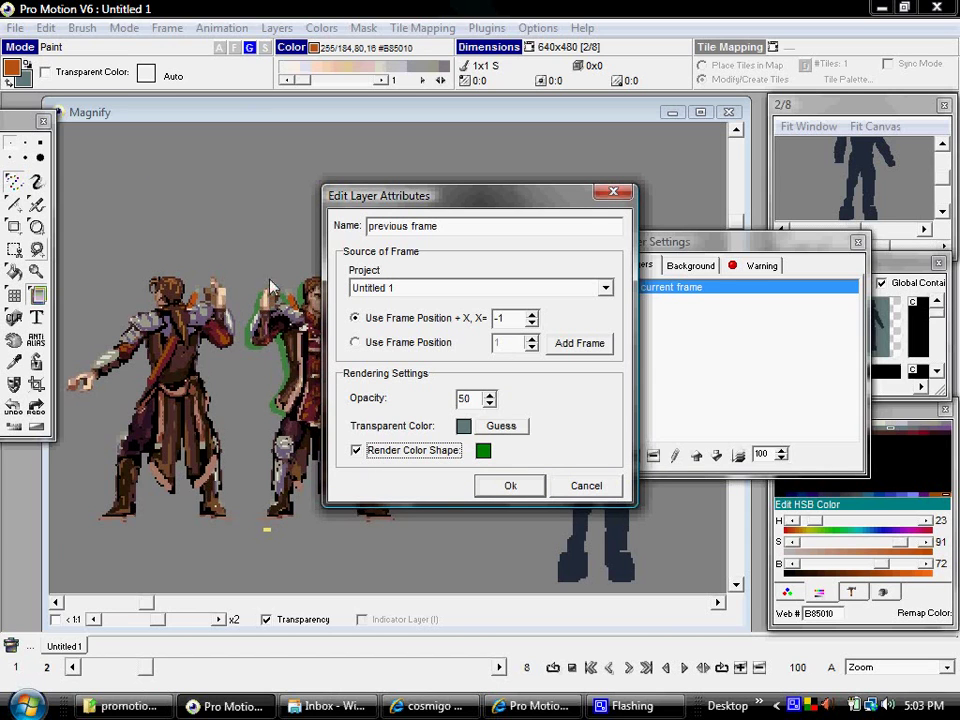
click(358, 451)
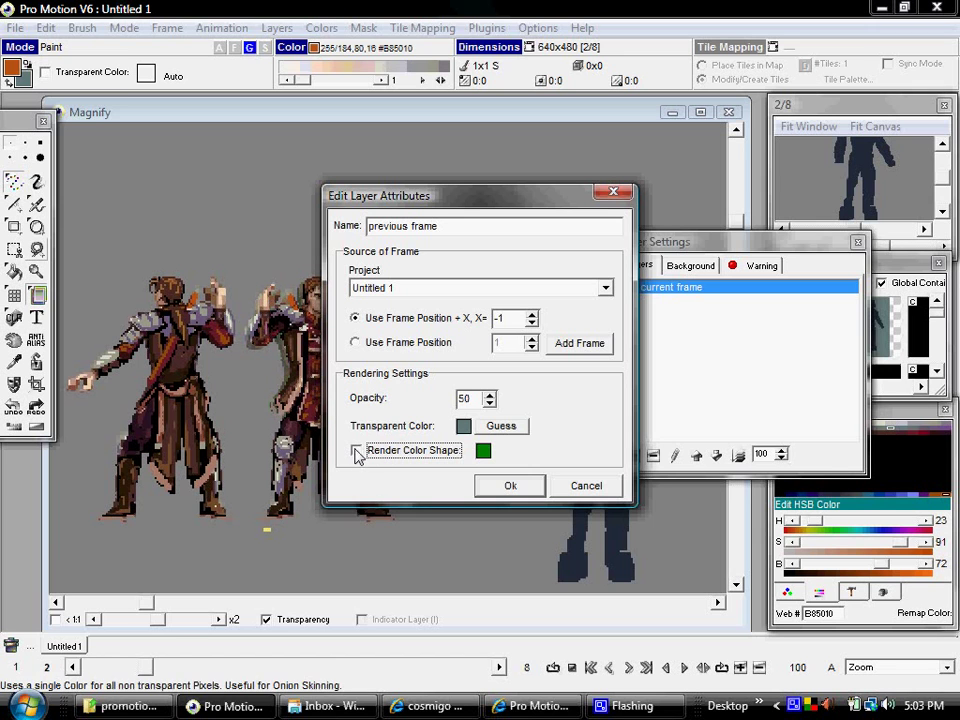
click(510, 487)
click(660, 301)
click(662, 288)
Try the transparency pattern as the layer background, then return to the solid color and leave that color as it is.
click(692, 268)
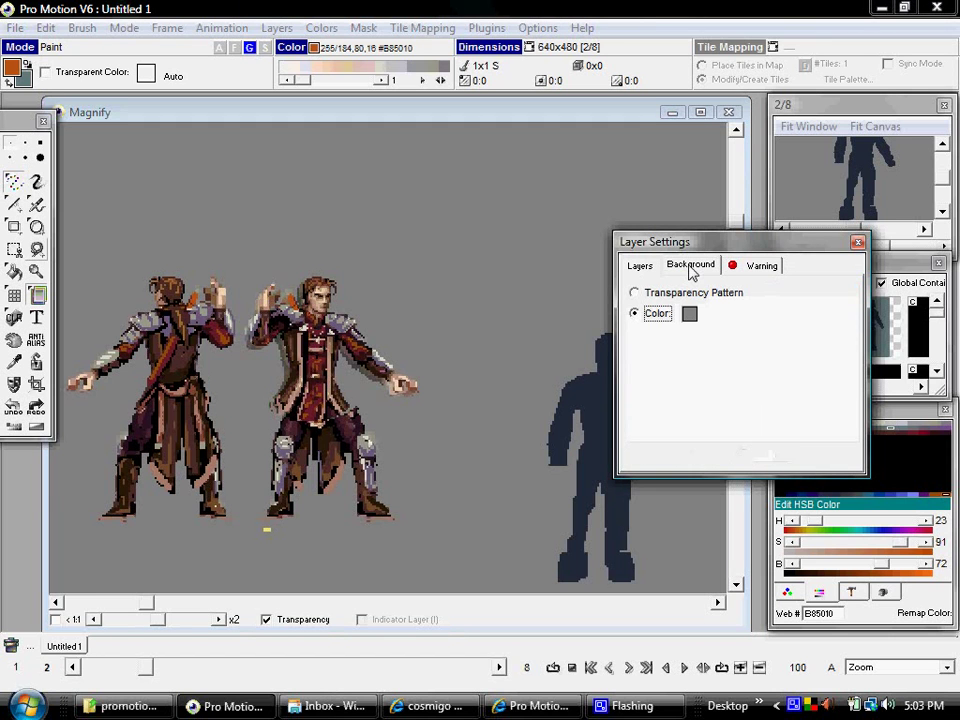
click(636, 296)
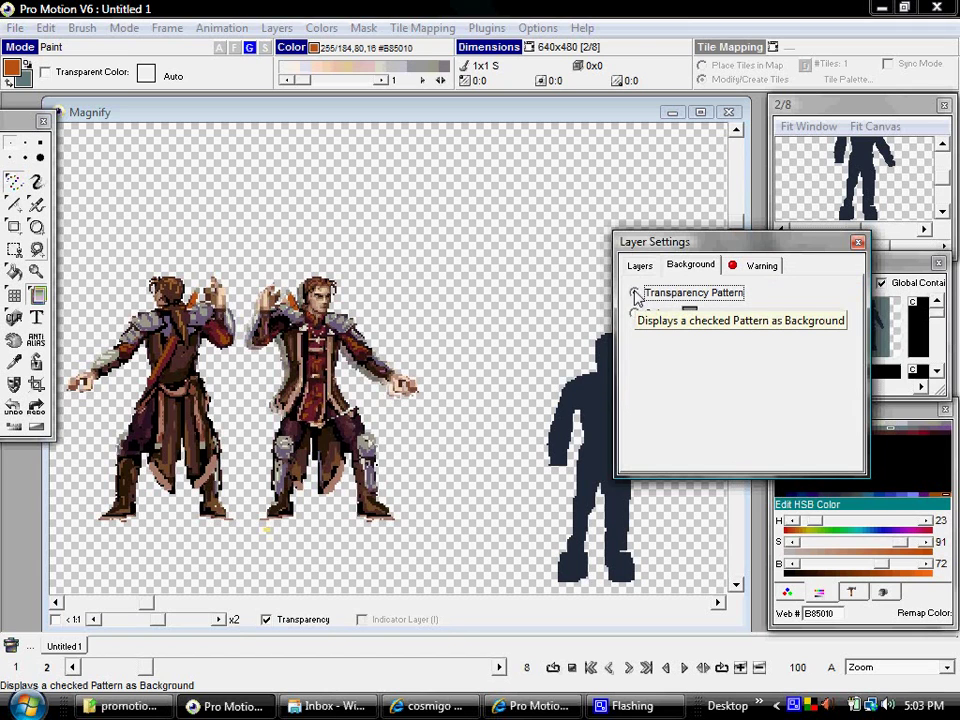
click(634, 313)
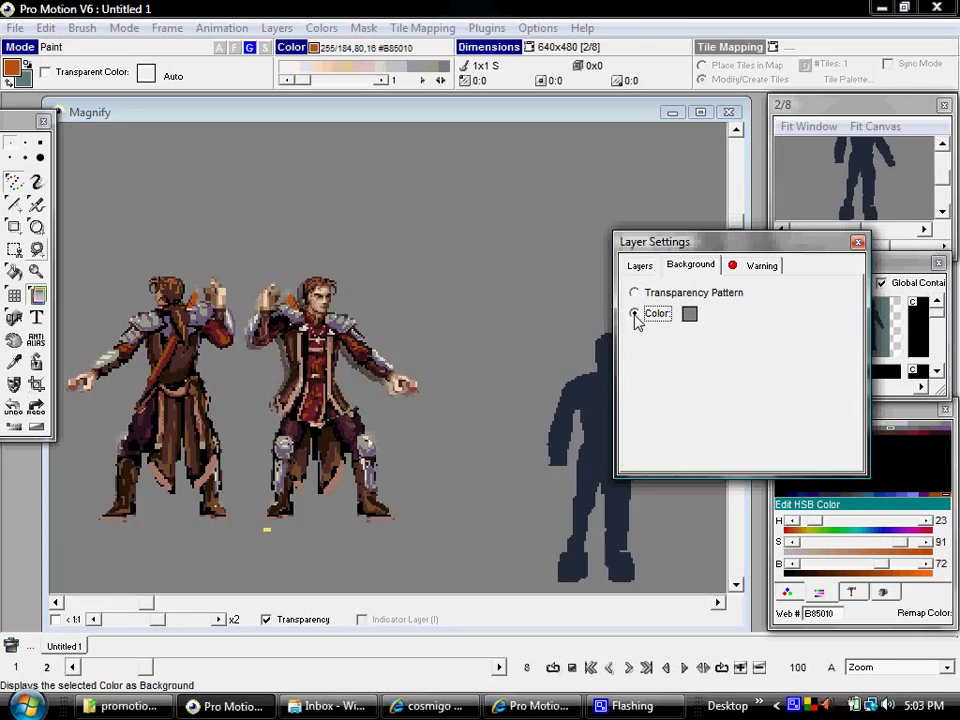
click(690, 314)
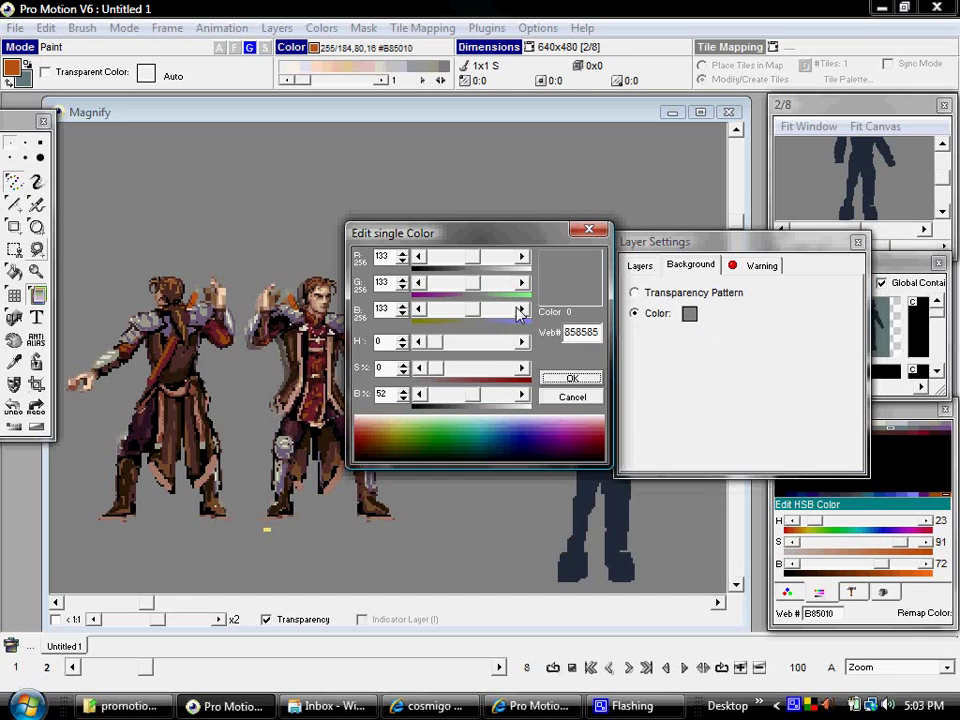
click(545, 396)
Advance to frame 4 and add a layer named "next frame" with a frame position offset of 1.
key(Right)
key(Right)
key(Right)
key(Right)
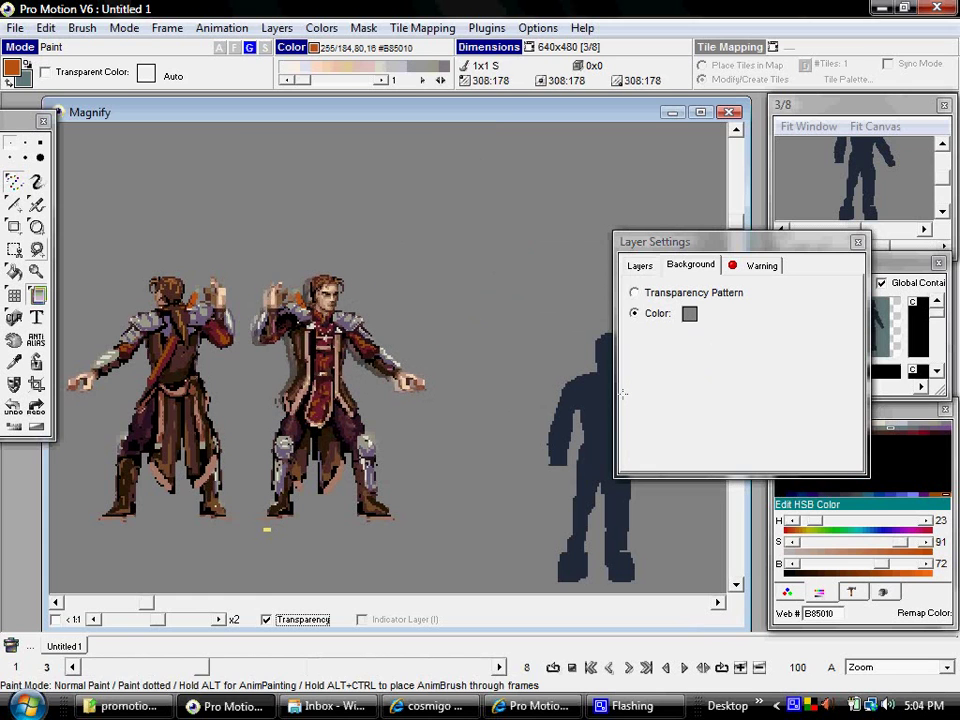
click(643, 266)
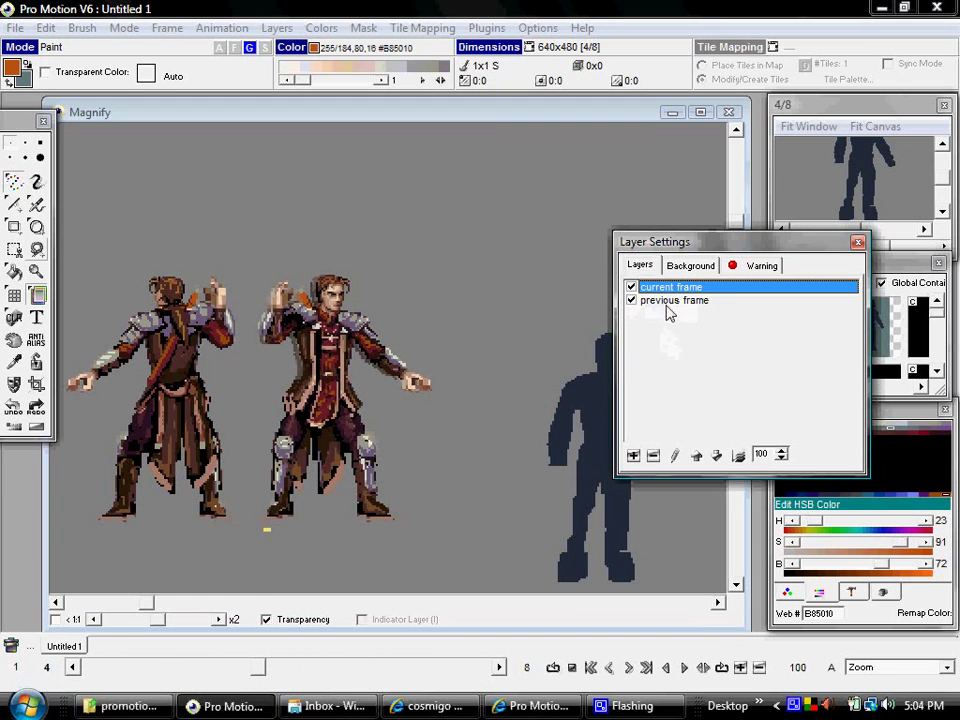
click(633, 455)
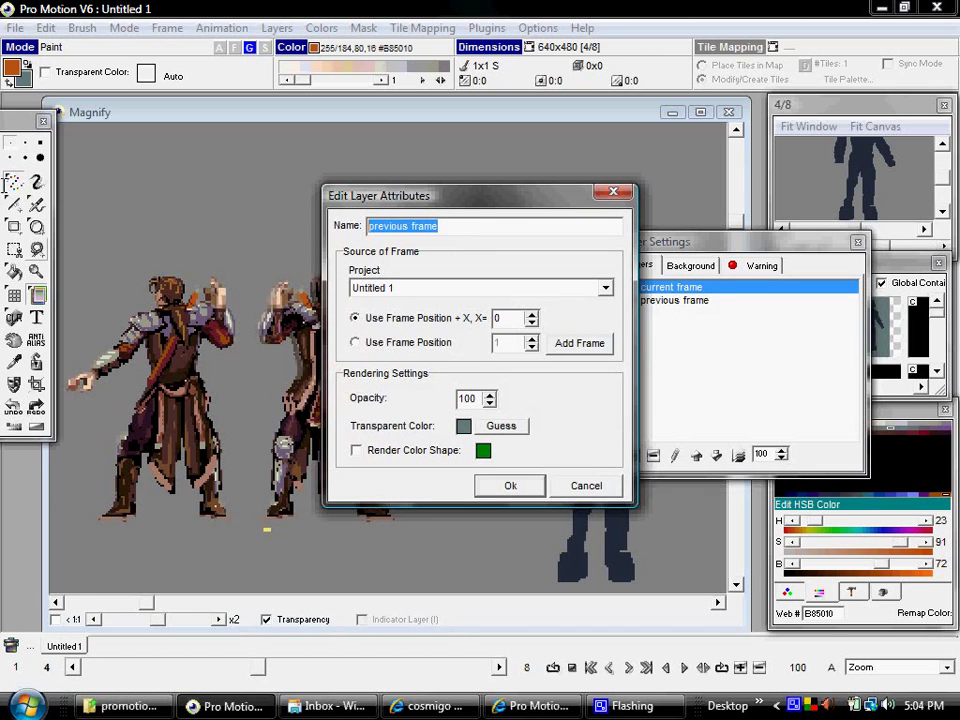
text(next fr)
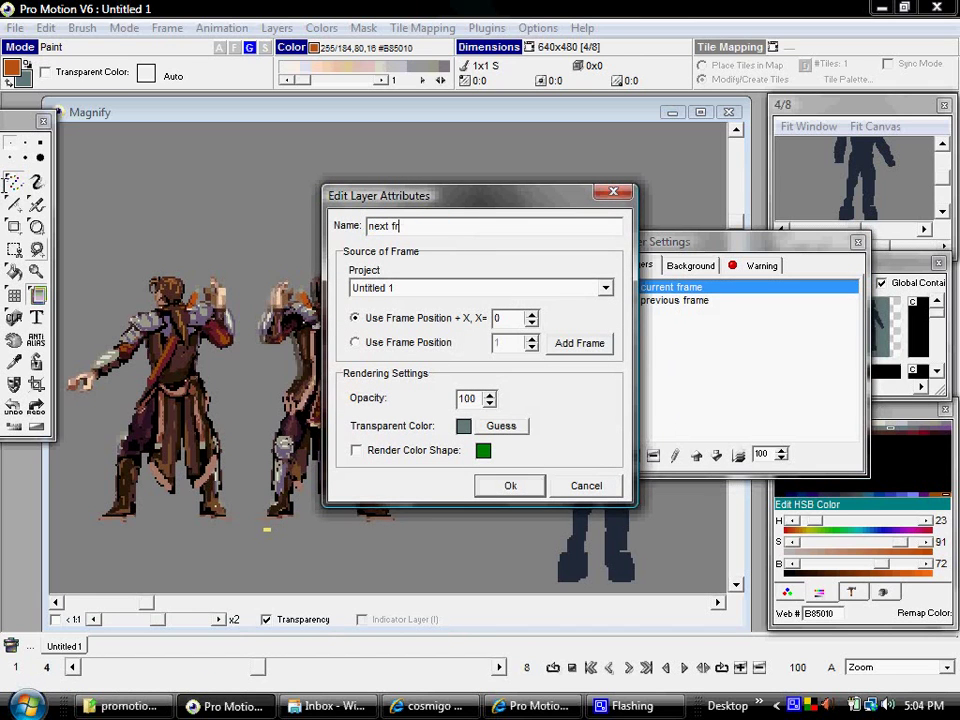
double_click(500, 318)
text(1)
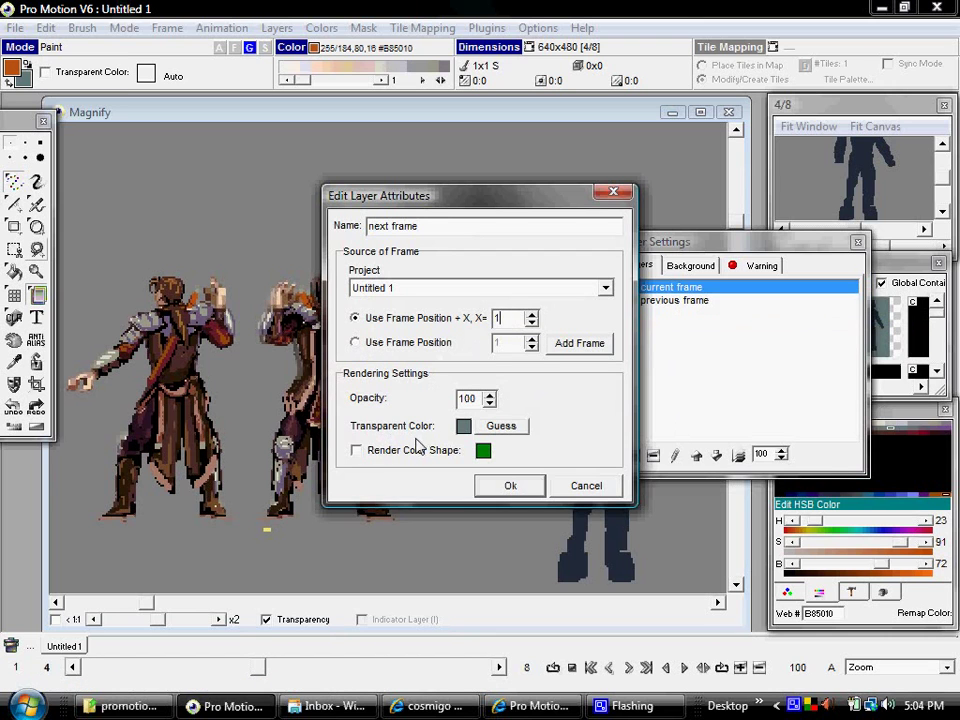
Set the next frame layer's opacity to 50, have its transparent color guessed and confirm its attributes.
click(489, 397)
click(488, 404)
double_click(476, 398)
text(50)
click(505, 426)
click(512, 485)
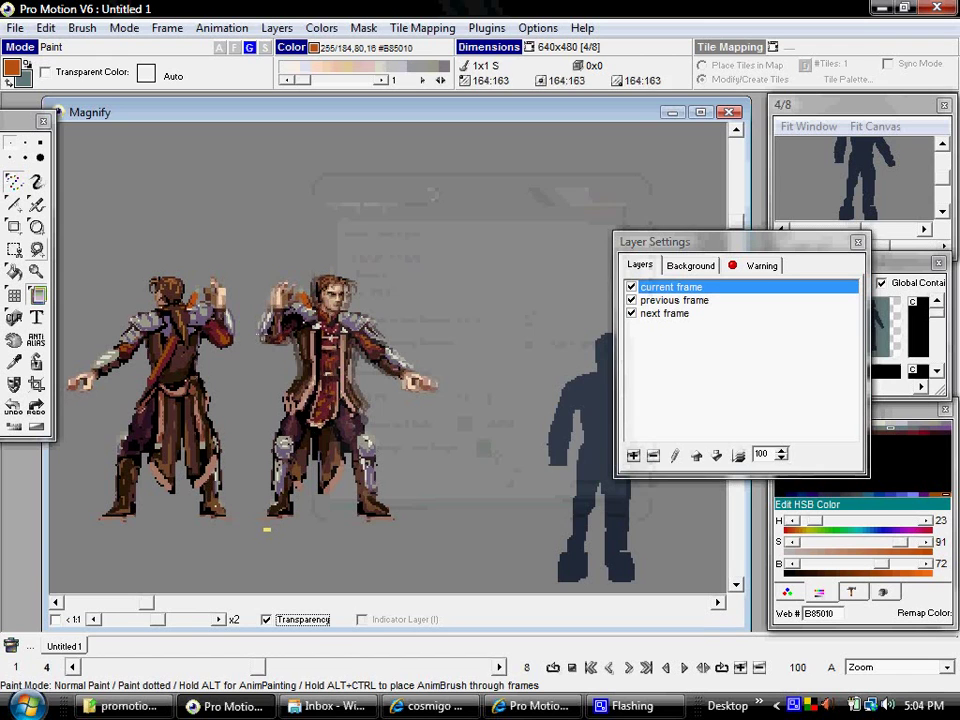
Step back and forth through the animation frames to examine the overlaid previous and next frames.
key(Right)
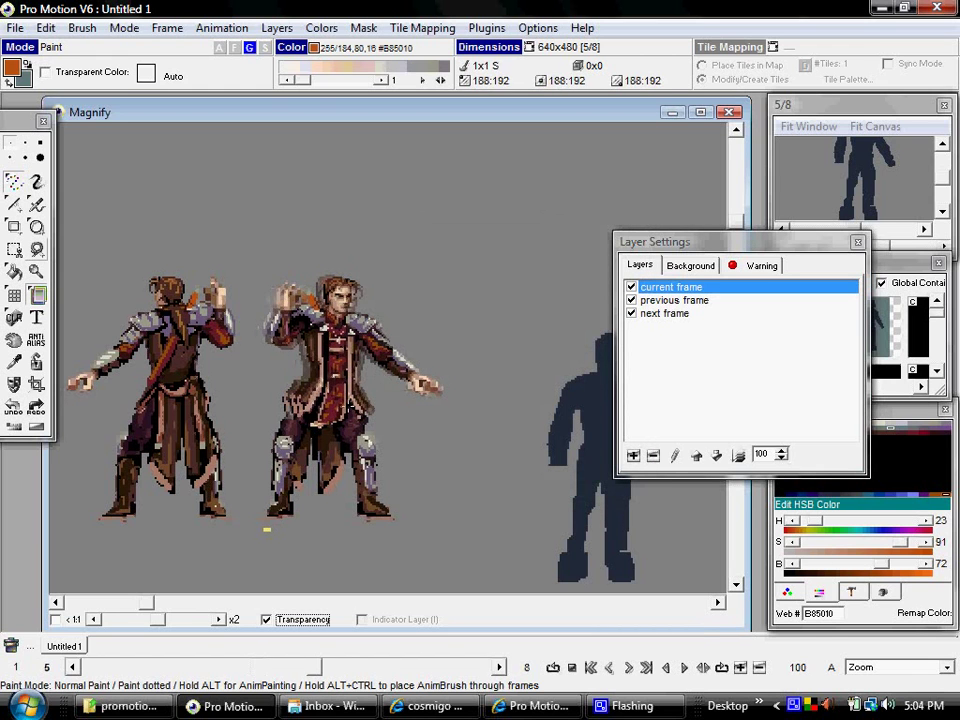
key(Left)
key(Left)
key(Right)
key(Right)
key(Right)
key(Left)
key(Left)
key(Left)
key(Right)
key(Right)
key(Right)
key(Left)
key(Left)
key(Right)
key(Right)
key(Right)
key(Left)
key(Left)
key(Left)
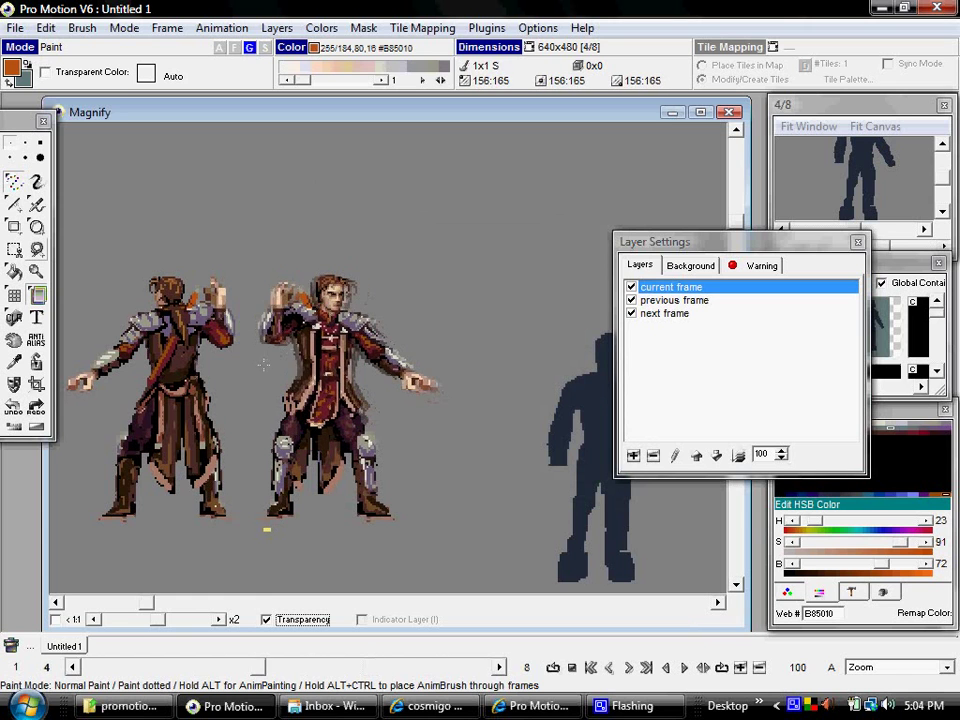
key(Right)
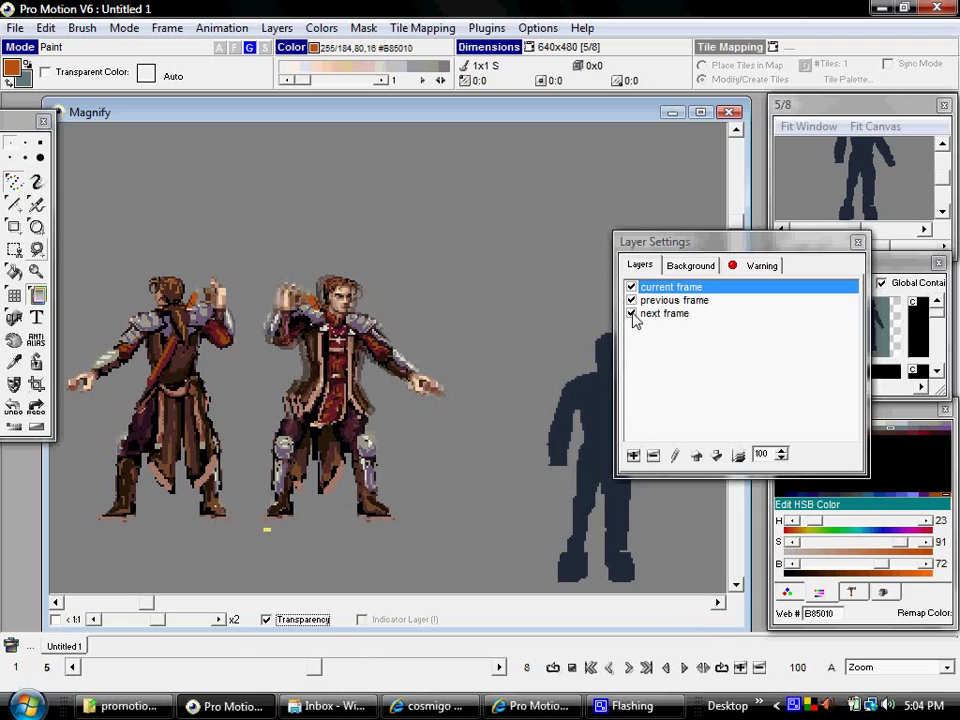
Hide the next frame layer and move the Layer Settings window clear of the character artwork.
click(632, 314)
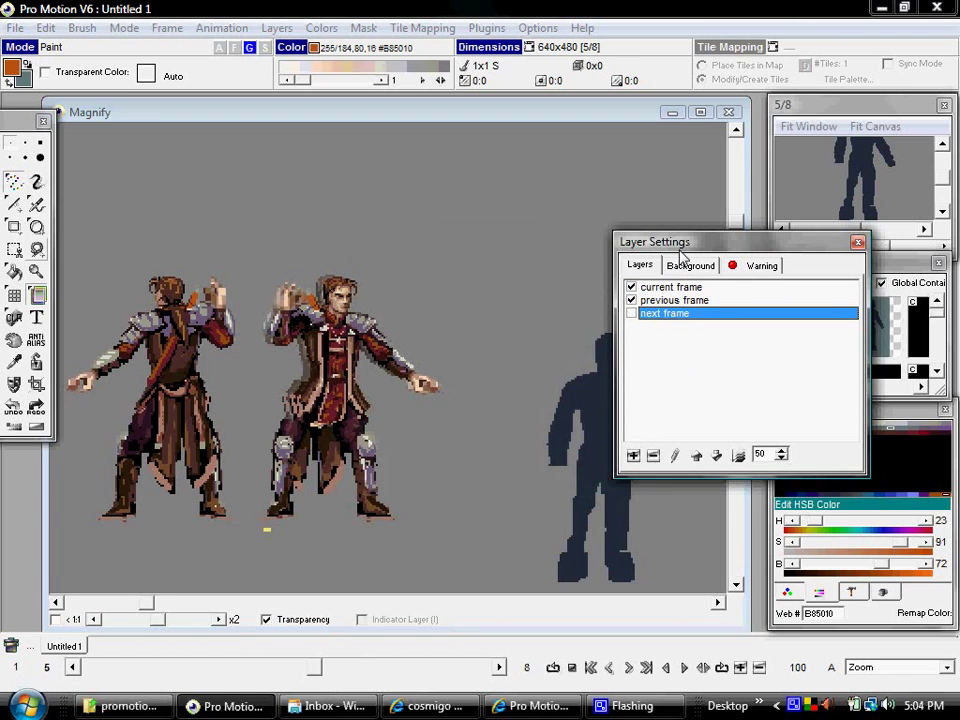
drag(684, 242, 801, 348)
click(751, 421)
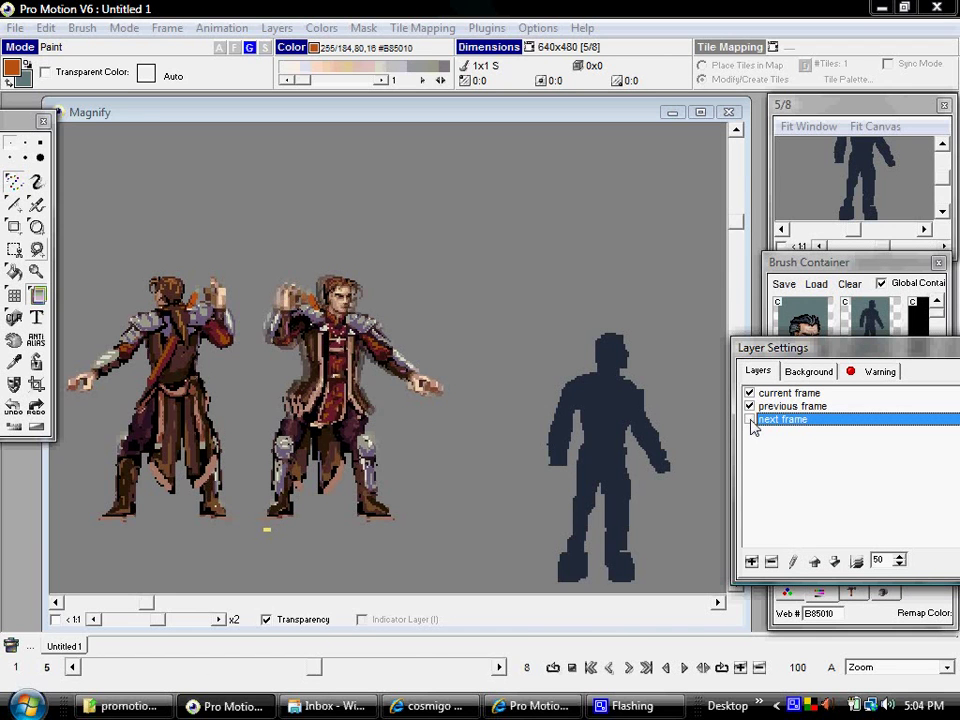
double_click(755, 421)
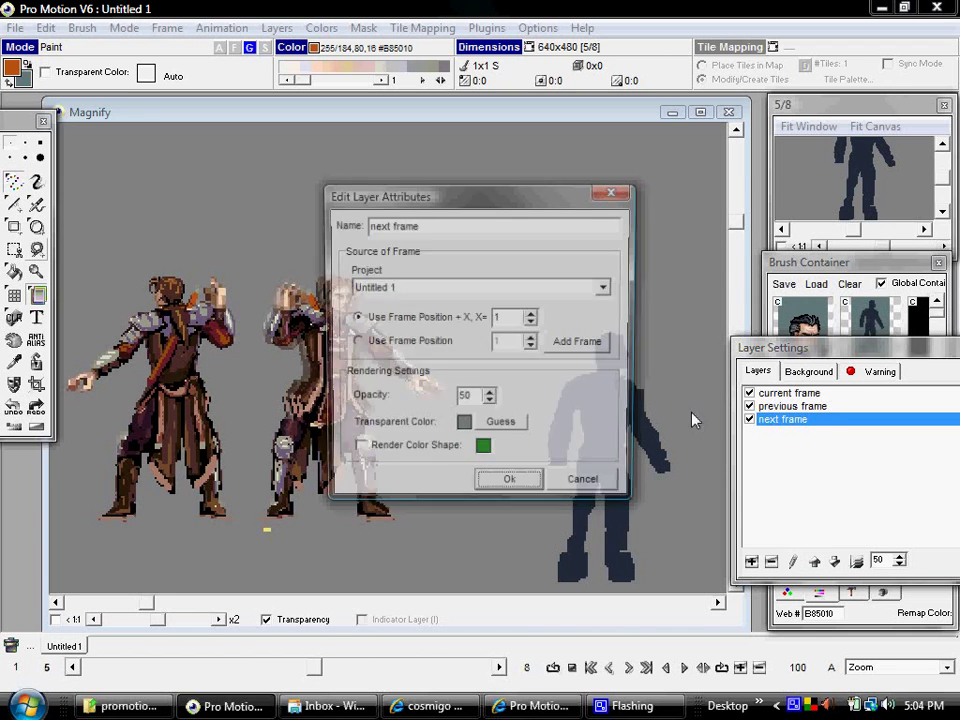
click(612, 488)
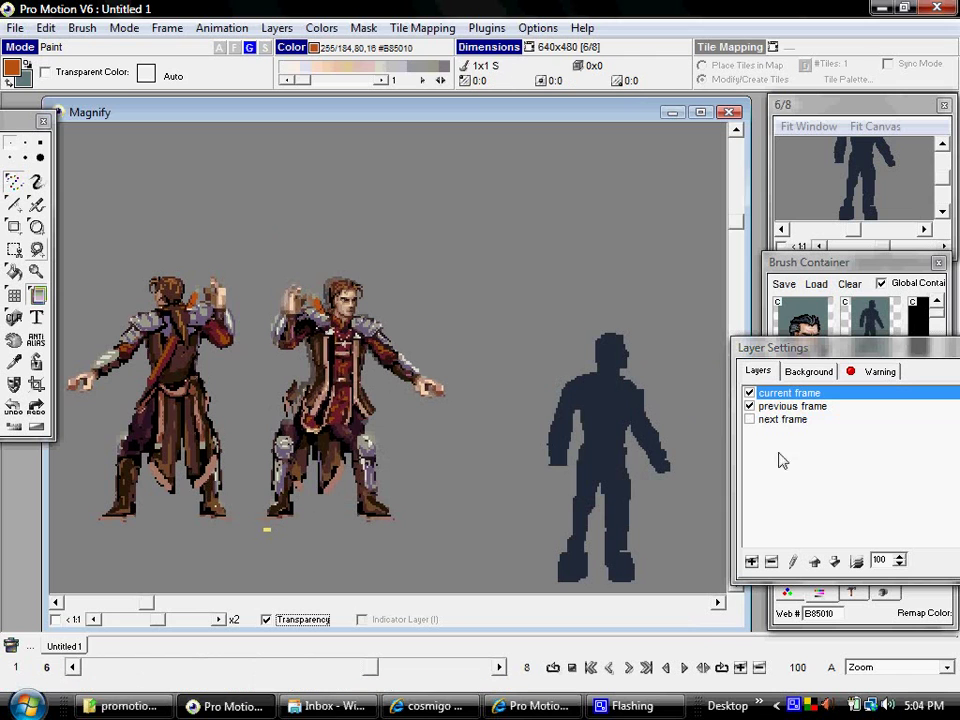
Set the next frame layer's frame position offset to -2 and rename the layer as "earlier frame".
double_click(775, 422)
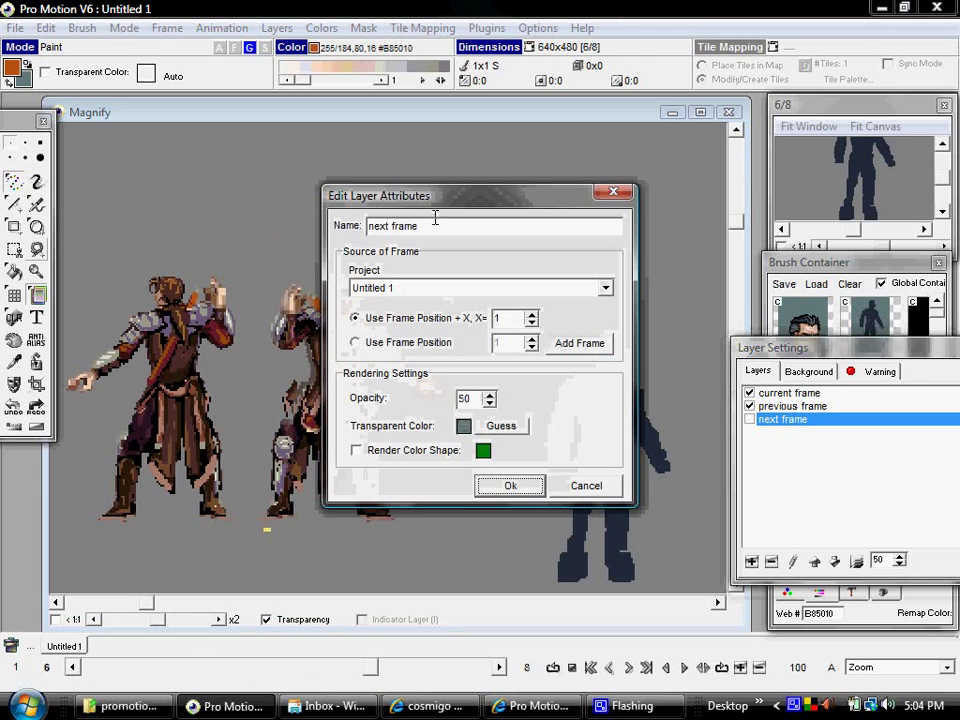
double_click(509, 318)
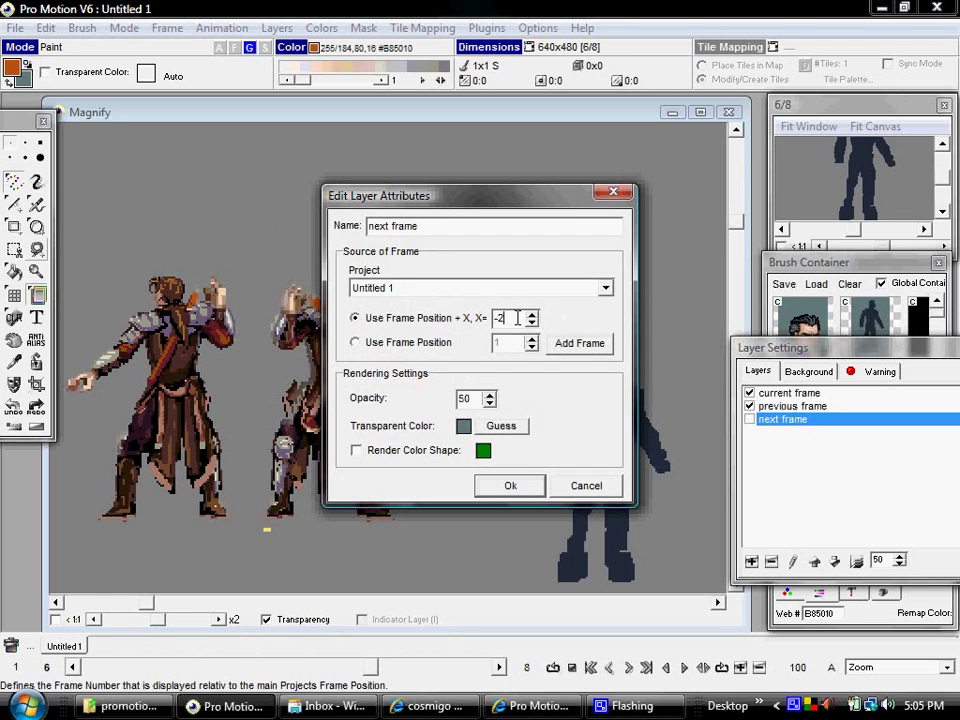
key(Tab)
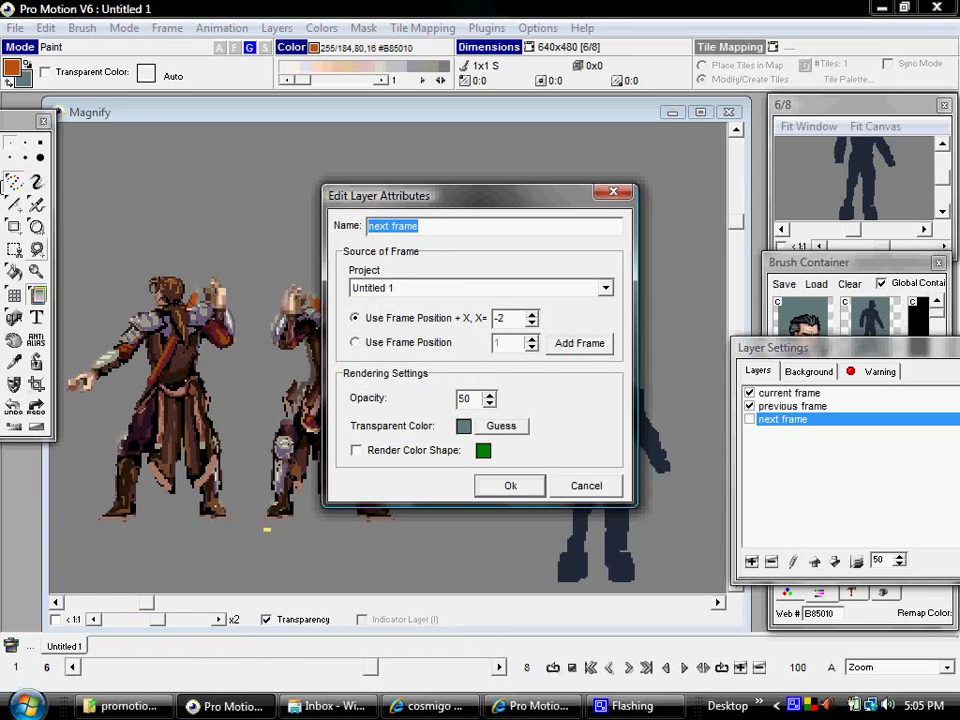
text(er)
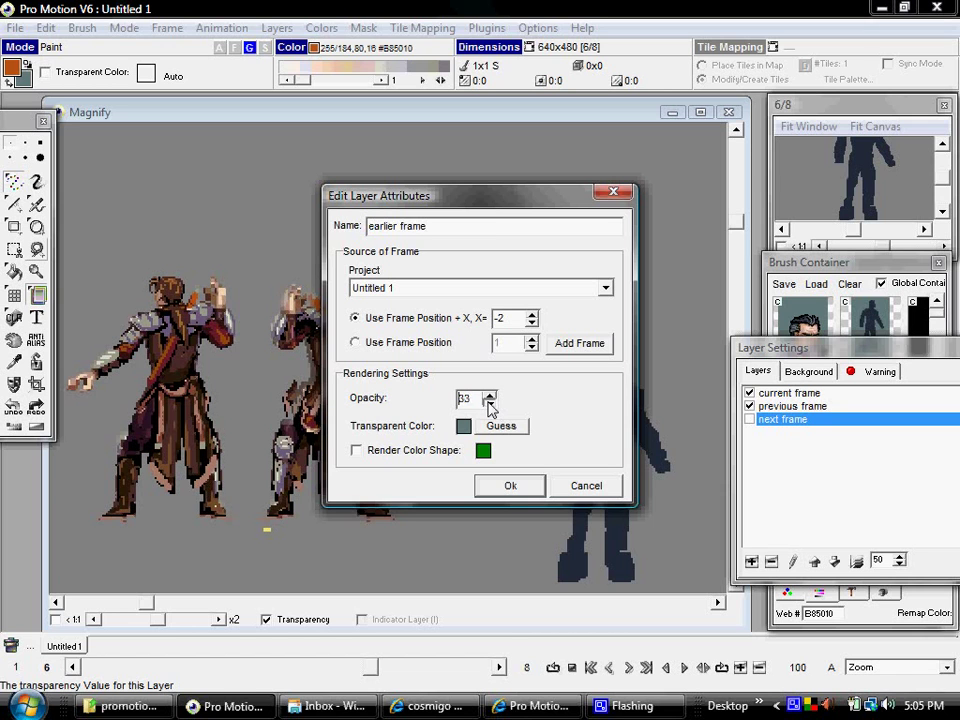
Lower the earlier frame layer's opacity to 30 and confirm its attributes.
click(489, 403)
click(489, 403)
click(489, 403)
click(510, 486)
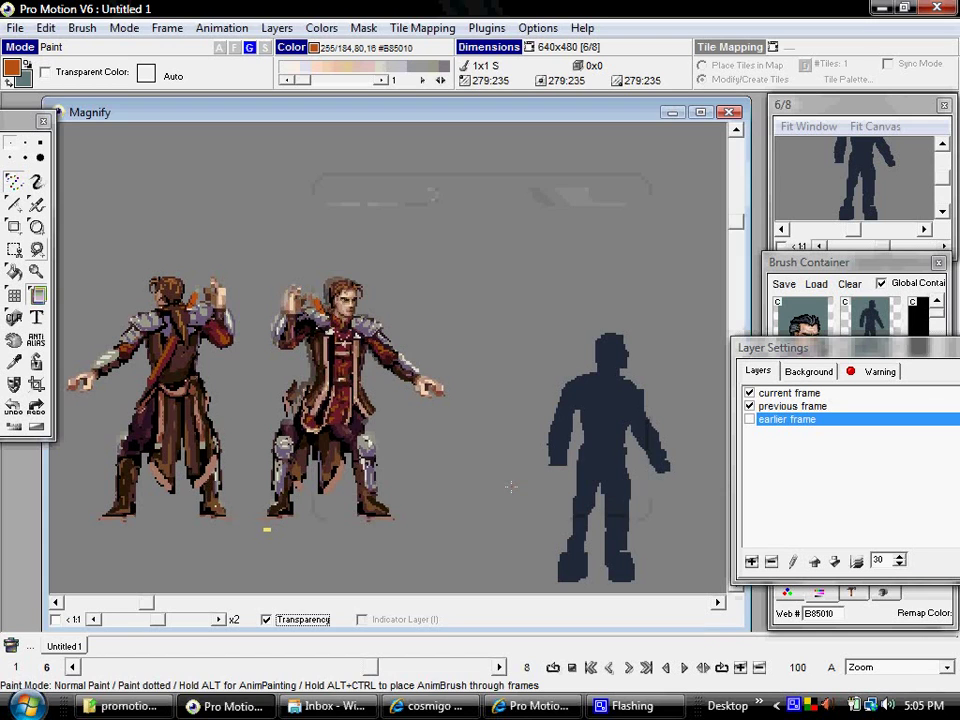
Step forward and back through the animation frames, and turn on the earlier frame layer's visibility.
key(Right)
key(Right)
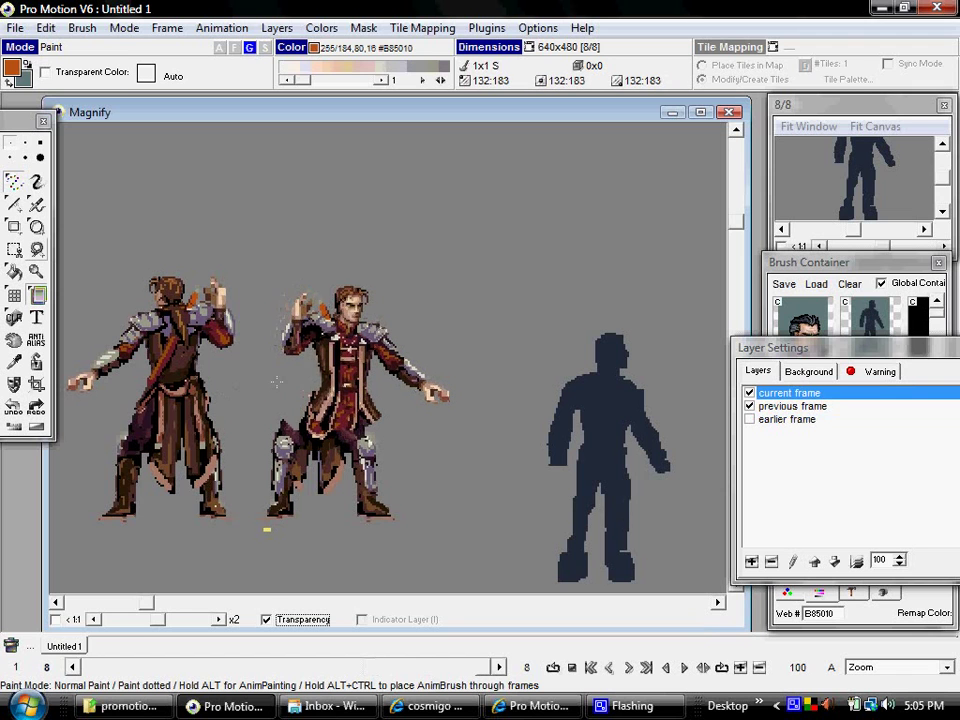
key(Left)
key(Left)
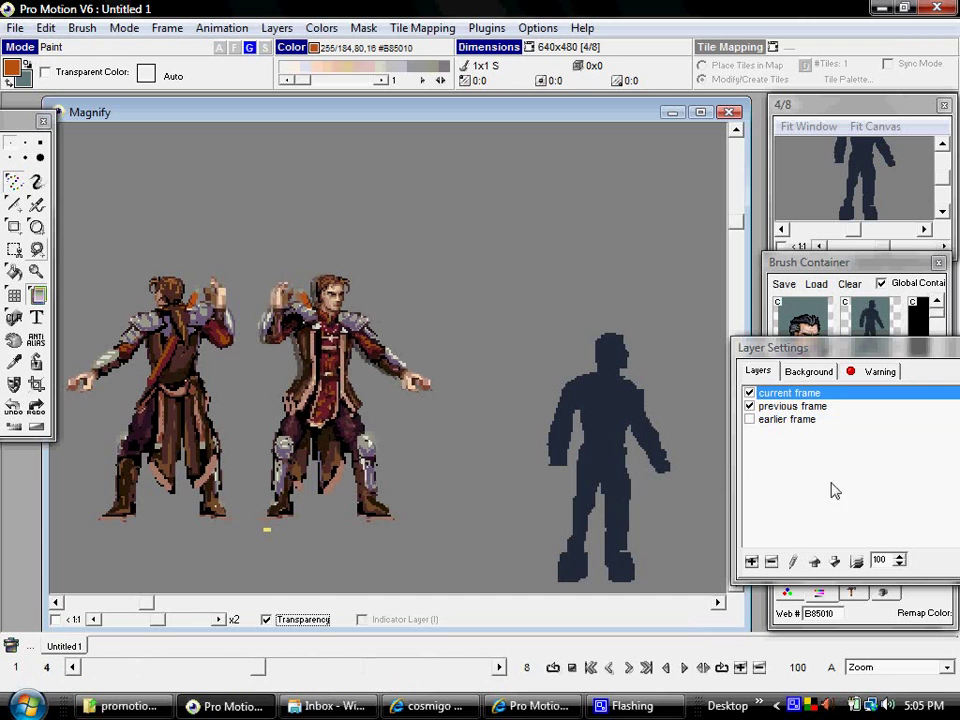
click(750, 420)
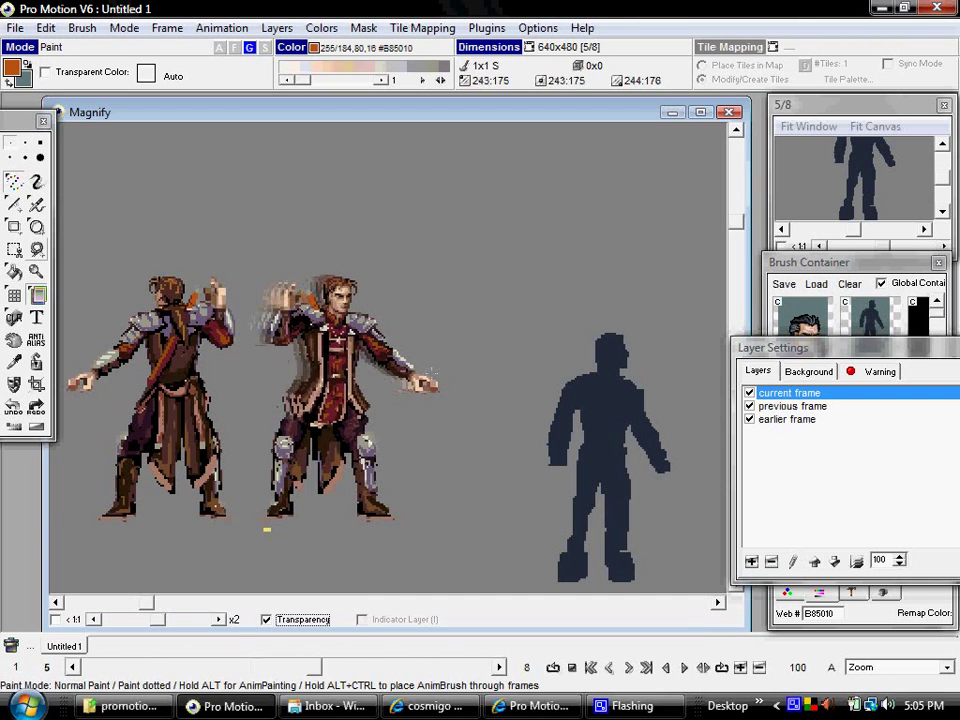